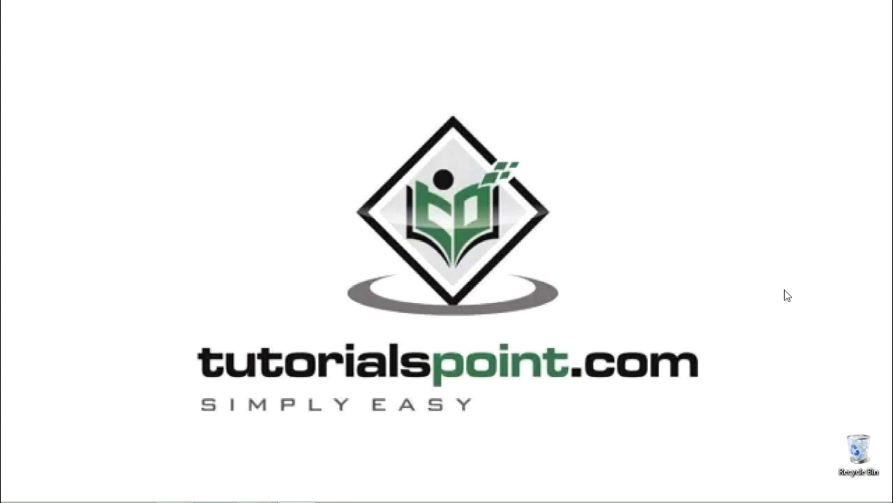
# Step: Switch to the Firefox window showing the Mutillidae home page
pyautogui.hotkey('alt', 'Tab')
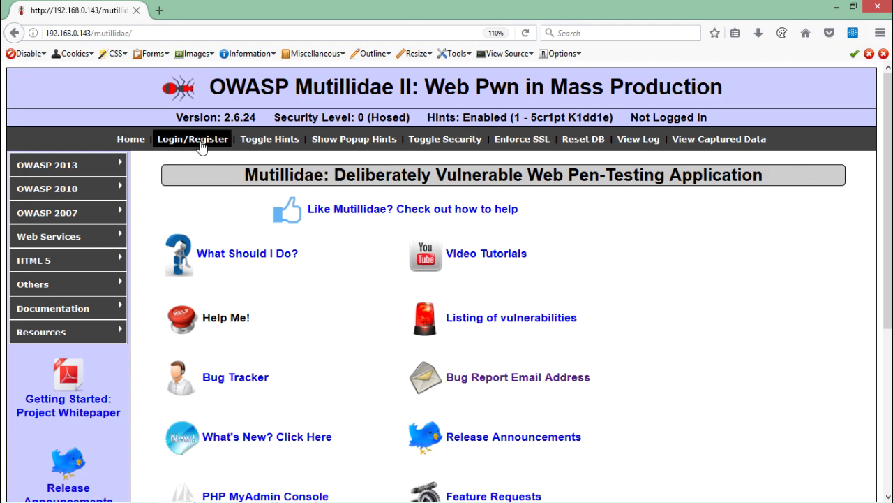
# Step: Open Directory Browsing under OWASP 2013 > A5 - Security Misconfiguration
pyautogui.moveTo(103, 173)
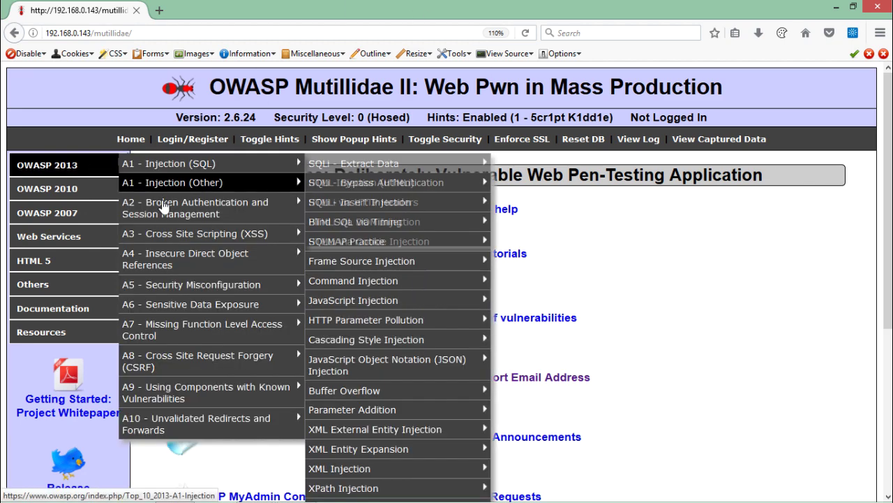
pyautogui.moveTo(173, 283)
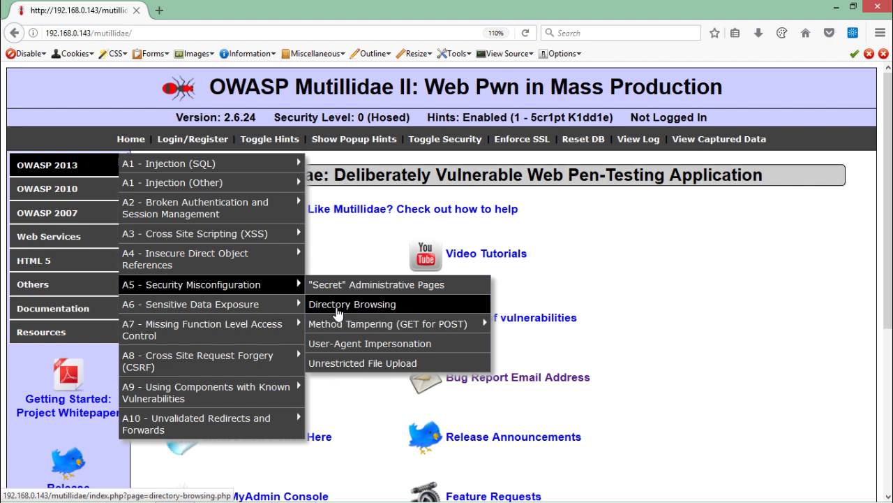
pyautogui.click(338, 313)
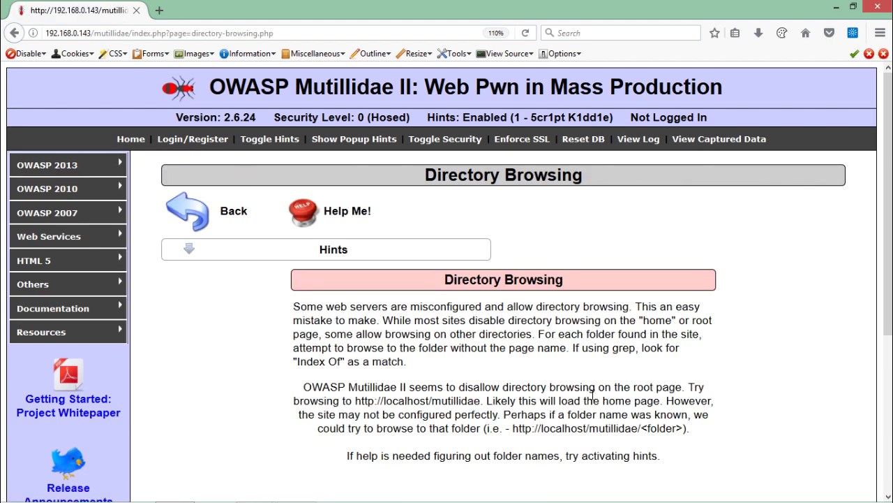
pyautogui.scroll(-2, 888, 268)
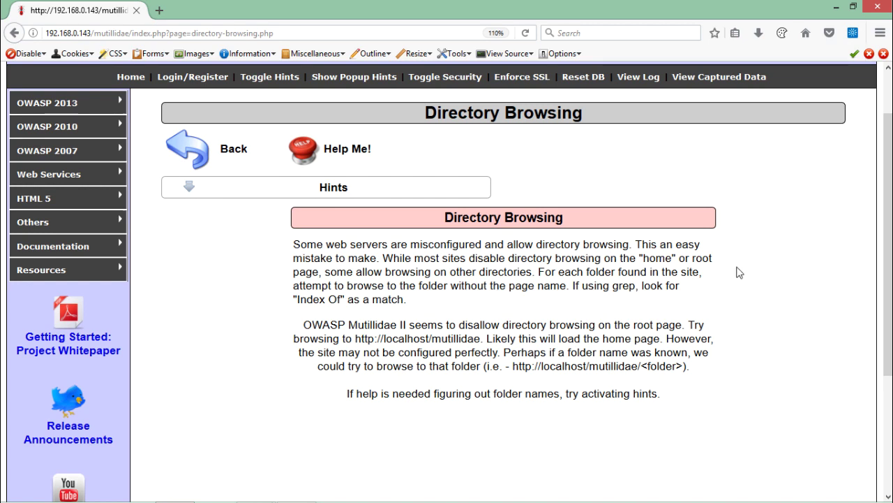
pyautogui.scroll(2, 891, 206)
pyautogui.scroll(1, 890, 207)
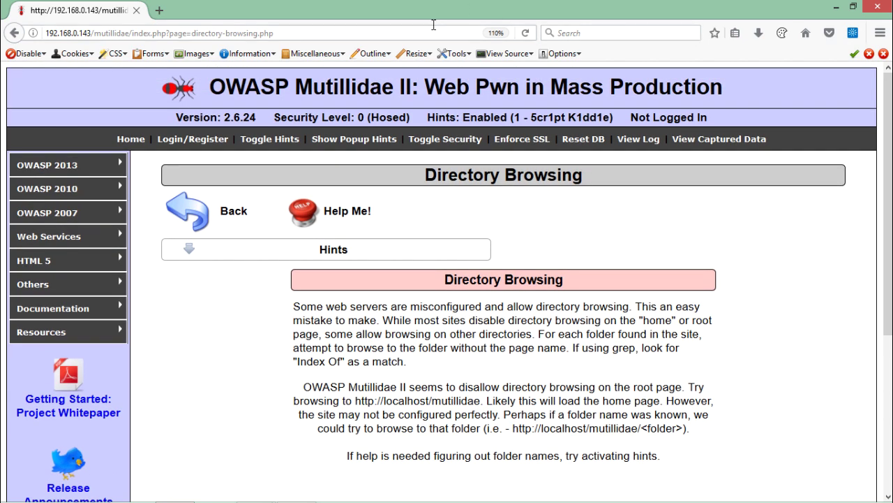
pyautogui.click(411, 33)
pyautogui.click(411, 33)
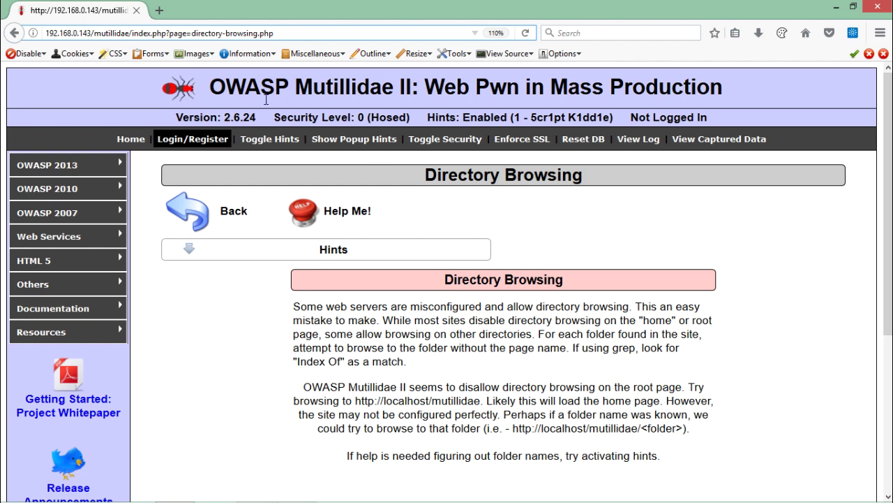
pyautogui.click(131, 31)
pyautogui.moveTo(131, 31); pyautogui.dragTo(175, 33)
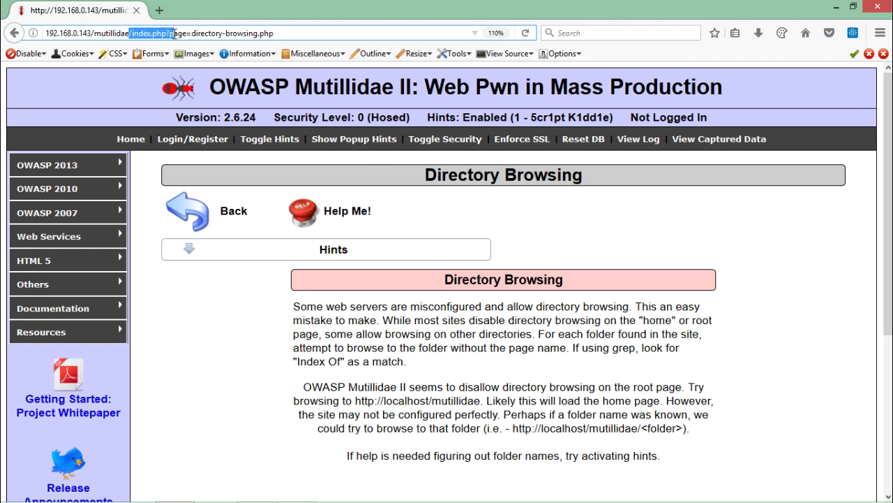
pyautogui.click(175, 32)
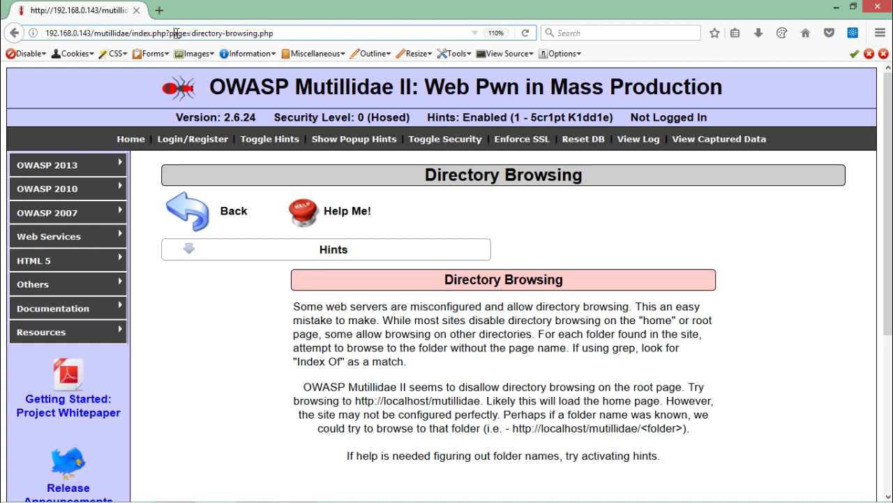
pyautogui.click(284, 33)
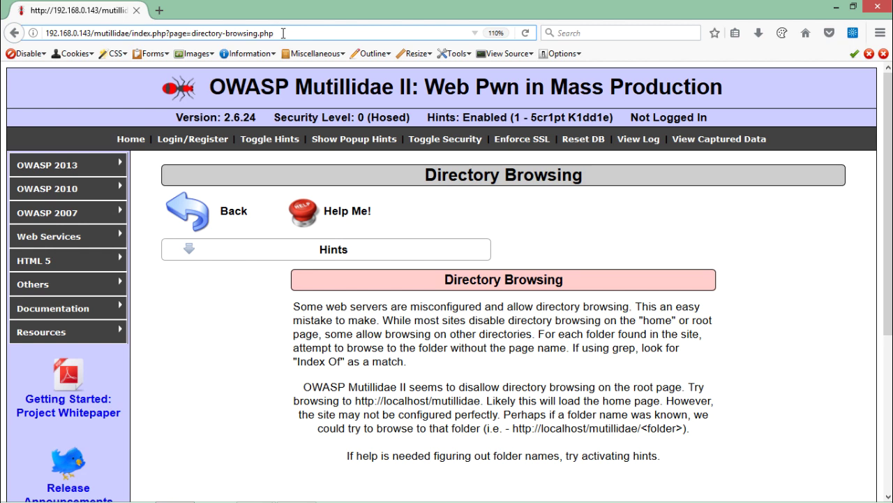
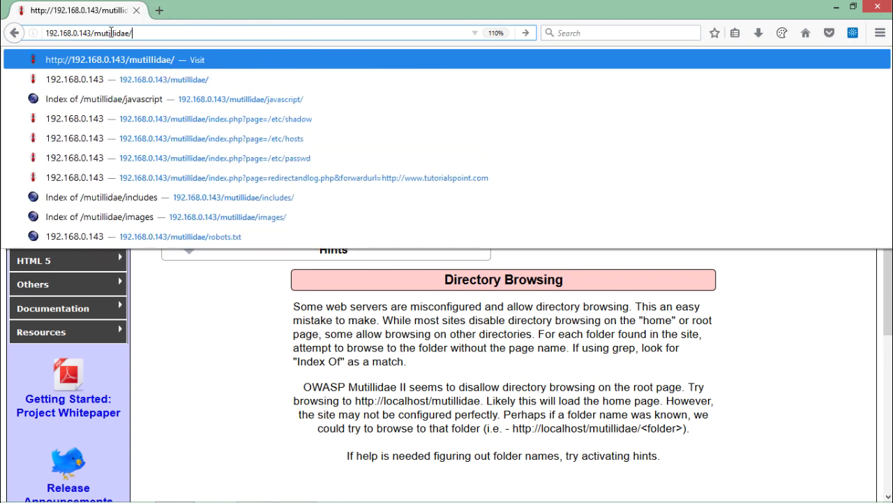
# Step: Load 192.168.0.143/mutillidae/ and highlight the address, showing the home page instead of a directory listing
pyautogui.moveTo(114, 33); pyautogui.dragTo(132, 33)
pyautogui.click(133, 33)
pyautogui.press('Return')
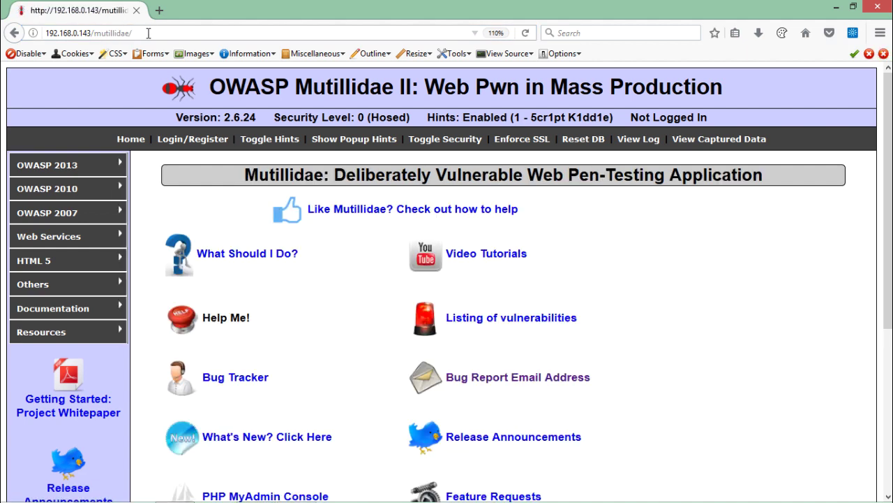
pyautogui.click(150, 33)
pyautogui.click(149, 31)
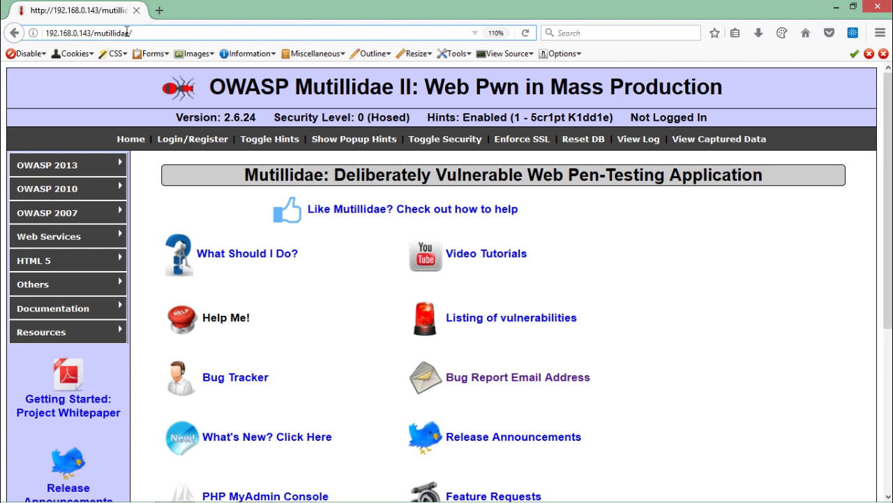
pyautogui.moveTo(101, 32); pyautogui.dragTo(137, 31)
pyautogui.click(138, 31)
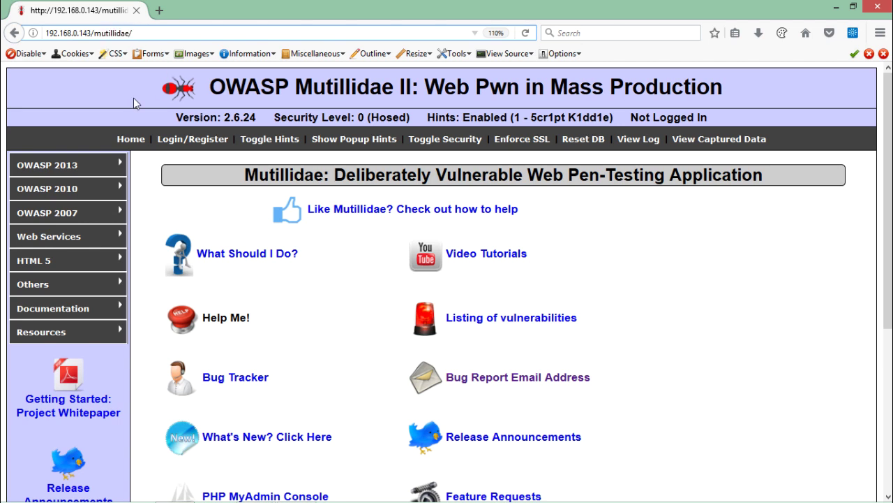
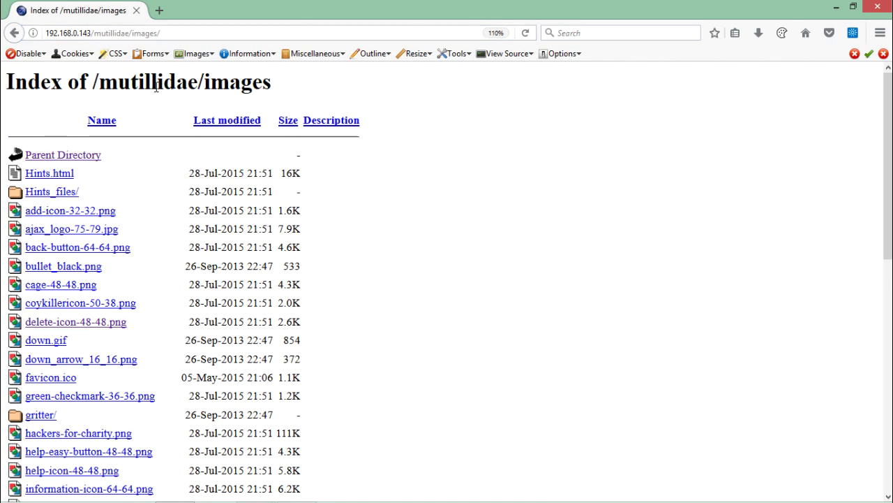
# Step: Scroll down the images listing and open question-mark-40-61.png
pyautogui.moveTo(144, 80); pyautogui.dragTo(245, 81)
pyautogui.click(142, 225)
pyautogui.moveTo(889, 143); pyautogui.dragTo(889, 384)
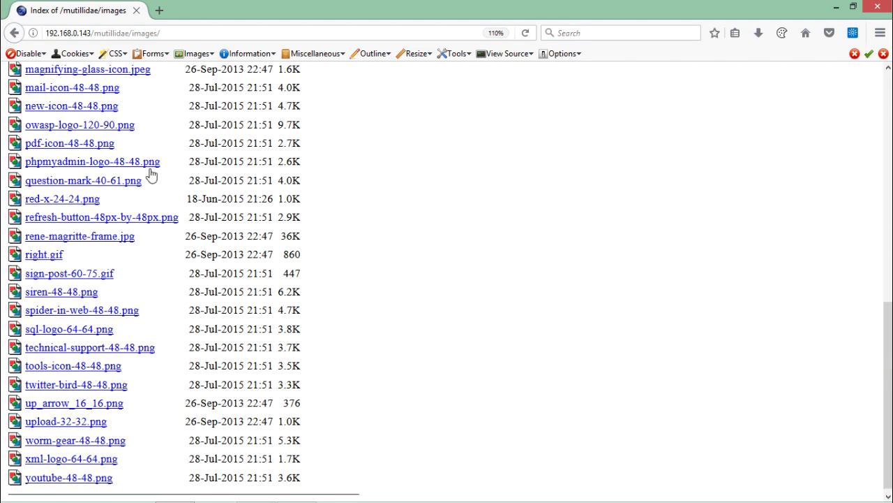
pyautogui.click(114, 180)
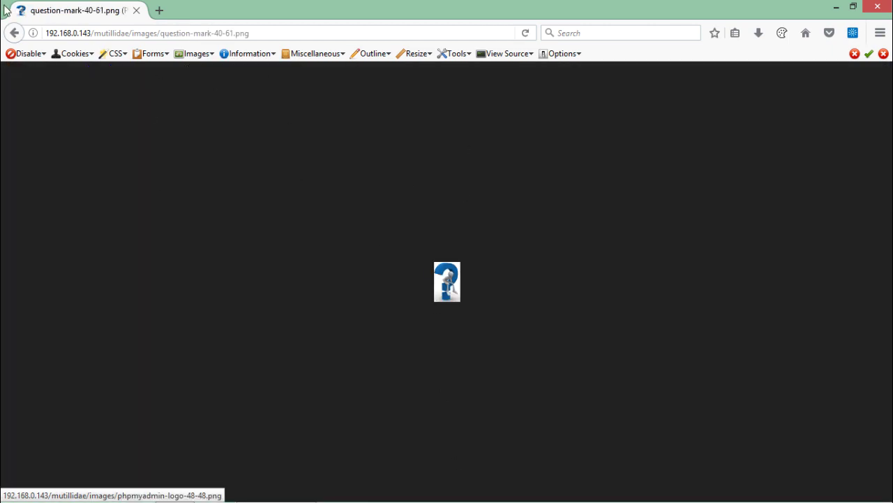
# Step: Go back to the Index of /mutillidae/images and select the current web address to replace it
pyautogui.click(15, 33)
pyautogui.moveTo(882, 355); pyautogui.dragTo(888, 57)
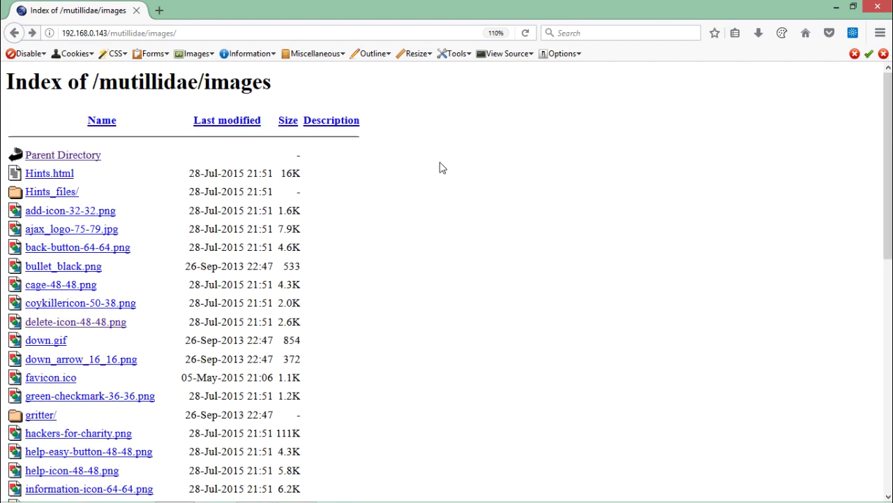
pyautogui.click(210, 33)
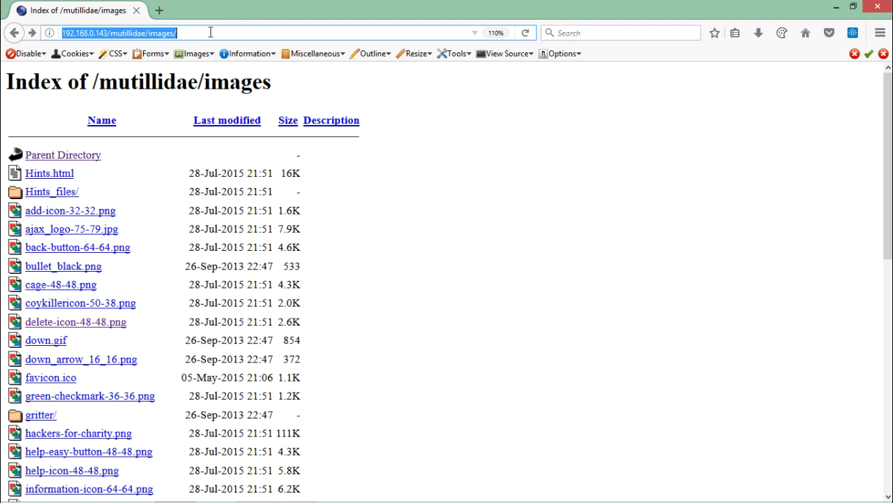
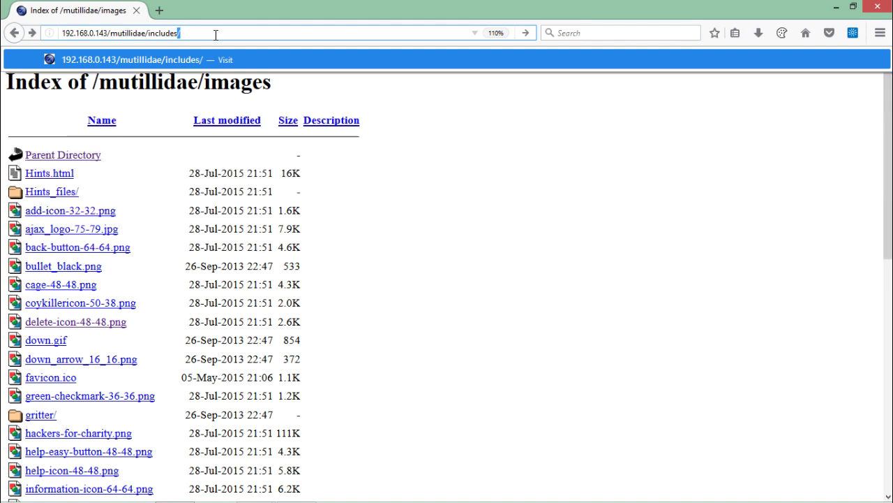
# Step: Load 192.168.0.143/mutillidae/includes/ and scroll through the directory listing
pyautogui.write('includes/')
pyautogui.press('Return')
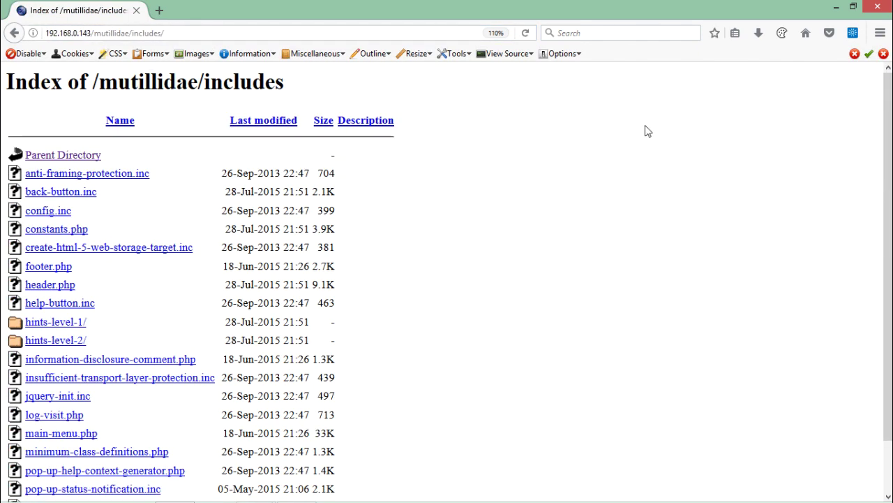
pyautogui.scroll(-2, 891, 157)
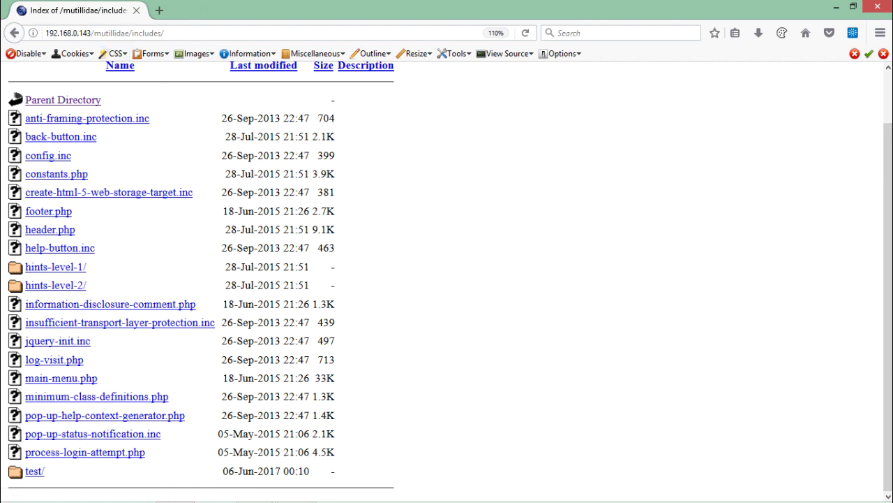
# Step: Minimize Firefox, refresh the desktop, and switch over to the Kali VirtualBox window
pyautogui.click(833, 9)
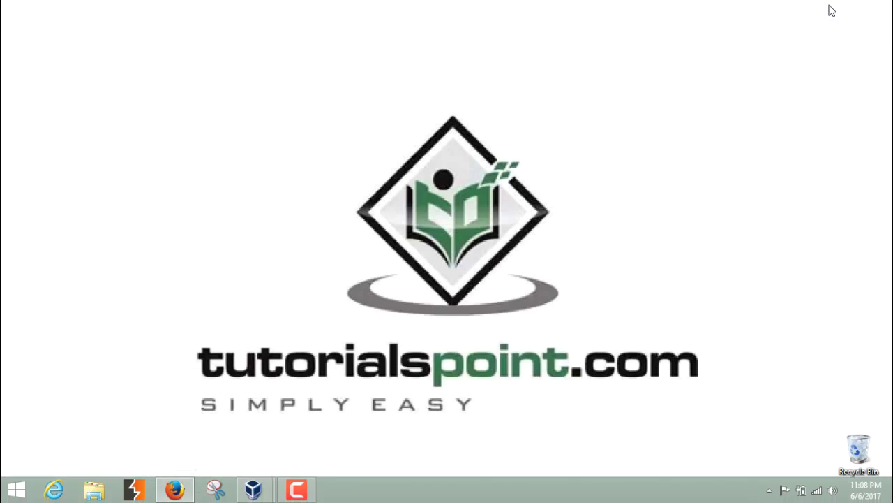
pyautogui.rightClick(600, 95)
pyautogui.click(623, 132)
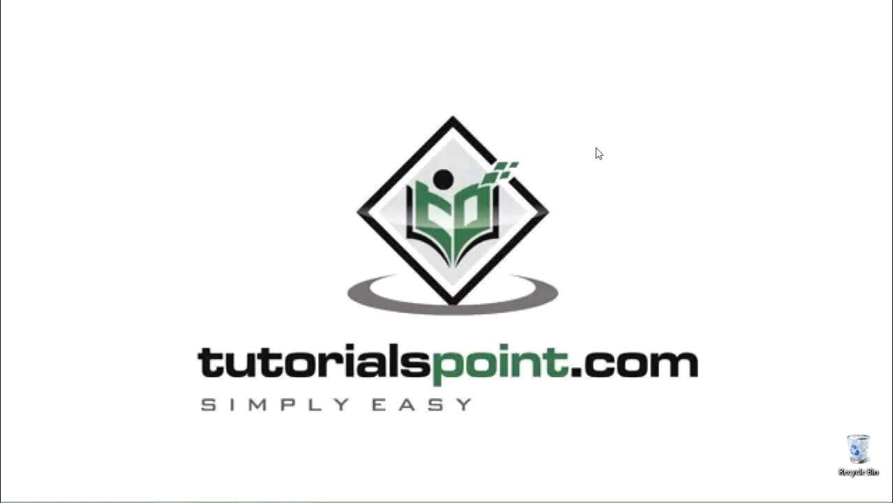
pyautogui.hotkey('alt', 'Tab')
pyautogui.hotkey('alt', 'Tab')
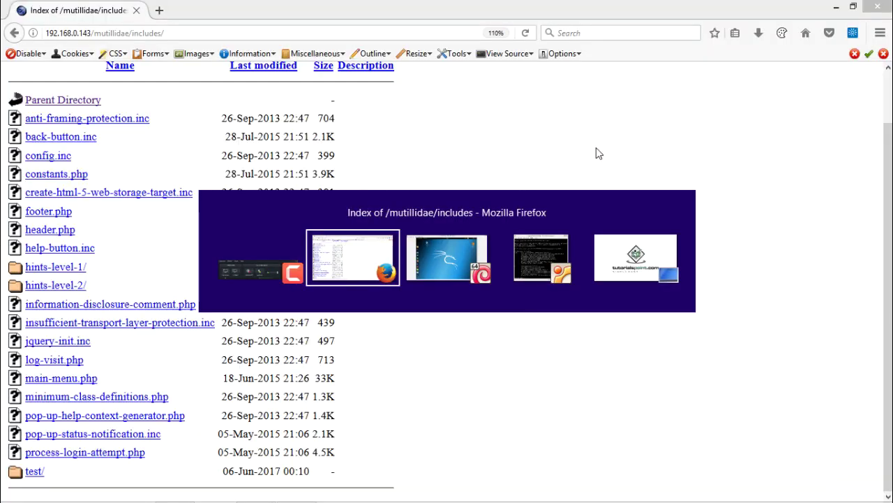
pyautogui.hotkey('alt', 'Tab')
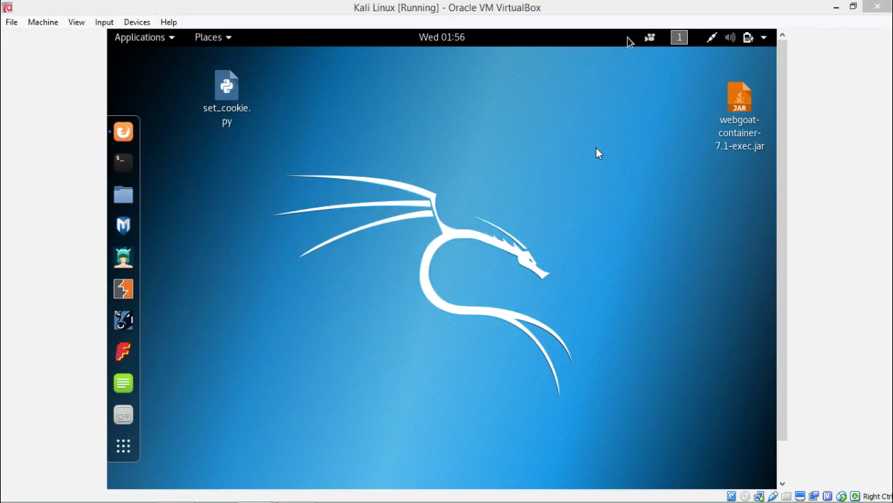
# Step: Unlock the Kali lock screen with the root password and open a new terminal
pyautogui.press('Return')
pyautogui.write('toor')
pyautogui.press('Return')
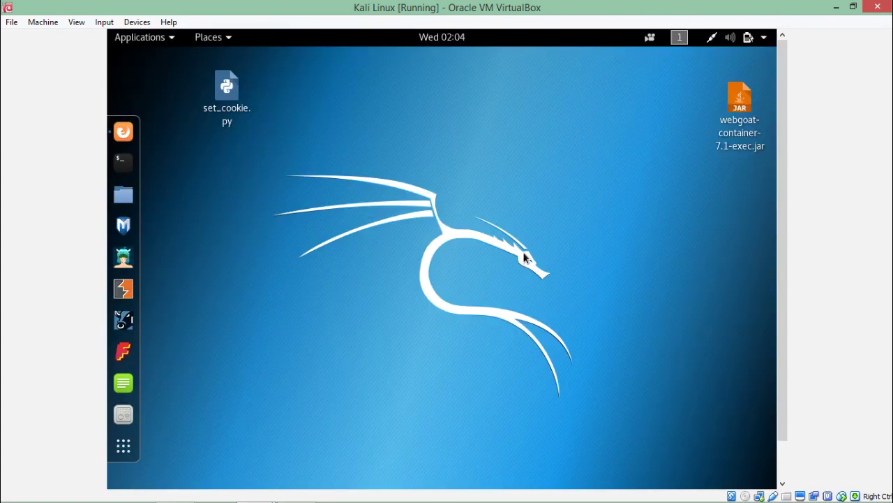
pyautogui.hotkey('ctrl', 'alt', 't')
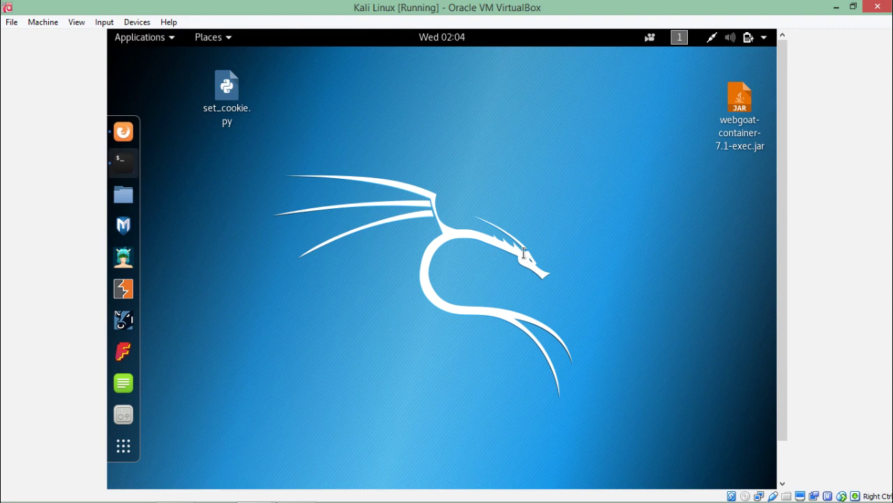
# Step: Change directory to /usr/share/wordlists/
pyautogui.write('cd .')
pyautogui.press('BackSpace')
pyautogui.write('/us')
pyautogui.write('/')
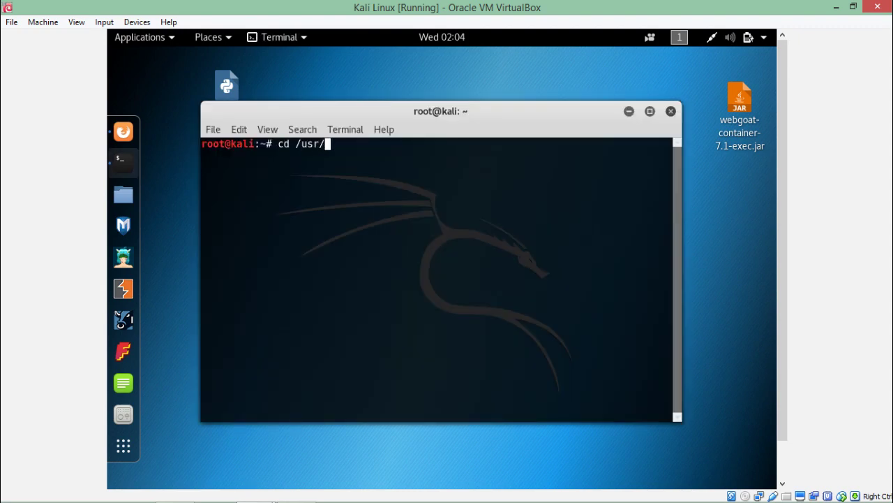
pyautogui.write('share/weorld')
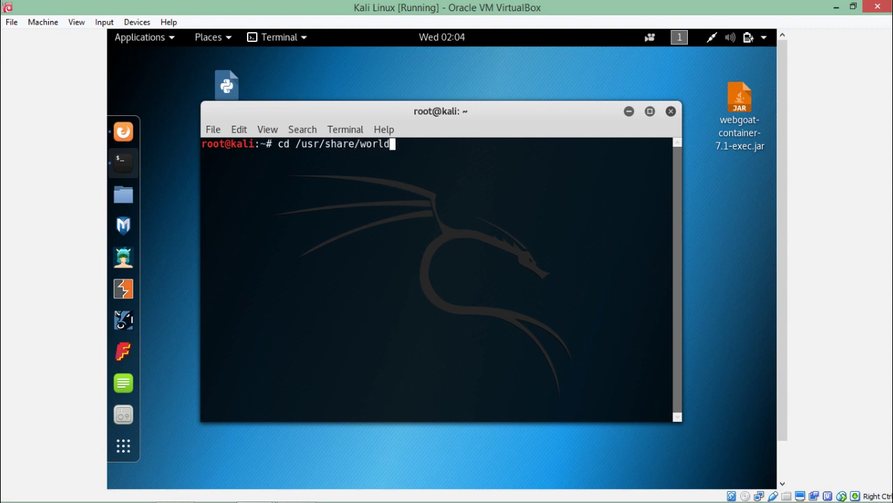
pyautogui.press('BackSpace')
pyautogui.press('BackSpace')
pyautogui.write('dlists/')
pyautogui.press('Return')
# Step: List the wordlists and highlight the dirb and dirbuster entries
pyautogui.write('ls')
pyautogui.press('Return')
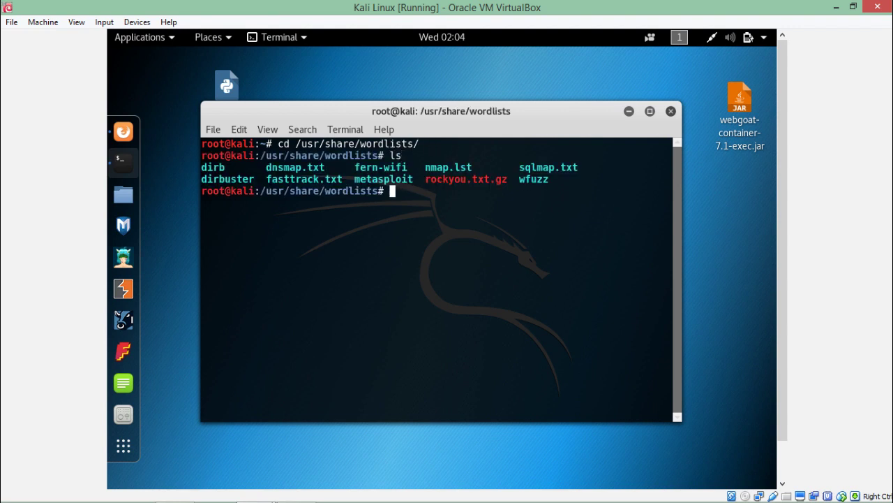
pyautogui.moveTo(226, 168); pyautogui.dragTo(202, 179)
pyautogui.click(233, 173)
pyautogui.click(203, 179)
# Step: Enter the dirb folder, list its files, and start typing a vim command for big.txt
pyautogui.write('cd dirb')
pyautogui.press('Return')
pyautogui.write('l')
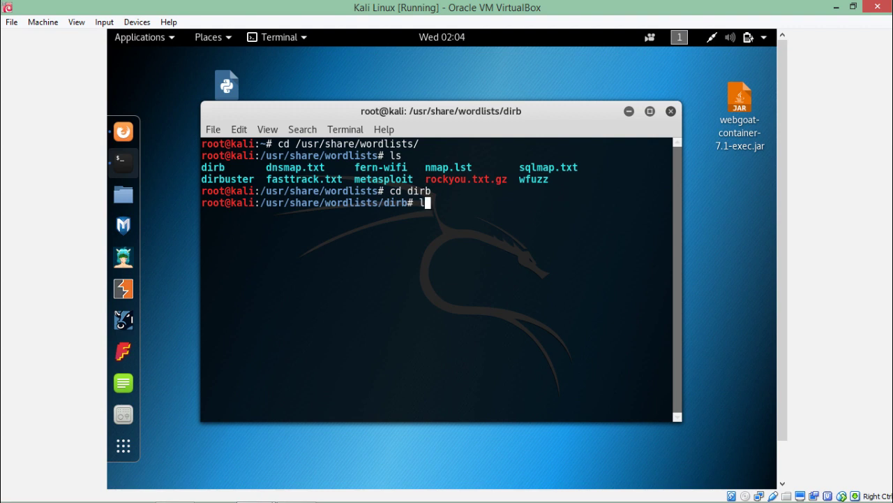
pyautogui.write('s')
pyautogui.press('Return')
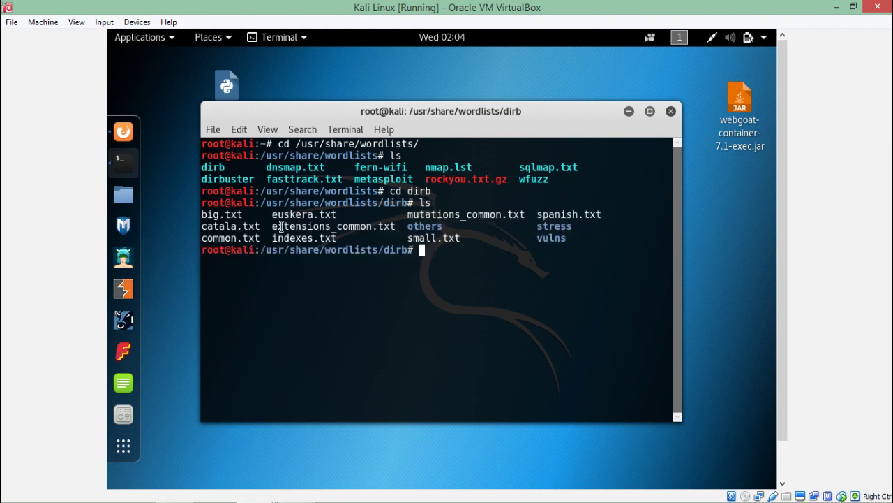
pyautogui.write('vim big')
pyautogui.write('.ty')
pyautogui.write('xtyy')
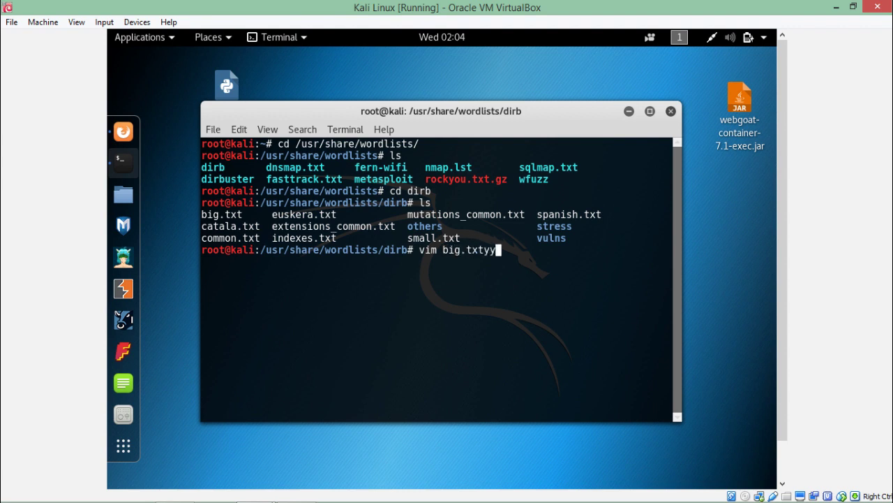
# Step: Open big.txt in vim, page down through the wordlist, and begin searching for 'adm'
pyautogui.press('BackSpace')
pyautogui.press('BackSpace')
pyautogui.press('Return')
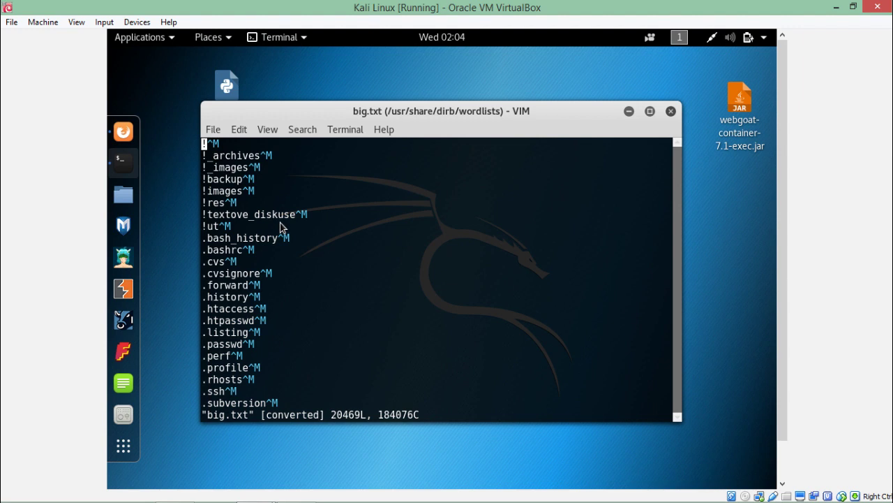
pyautogui.press('Down')
pyautogui.press('Down')
pyautogui.press('Down')
pyautogui.press('Down')
pyautogui.press('Down')
pyautogui.press('Down')
pyautogui.press('Down')
pyautogui.press('Down')
pyautogui.press('Down')
pyautogui.press('Down')
pyautogui.press('Down')
pyautogui.press('Down')
pyautogui.press('Down')
pyautogui.press('Down')
pyautogui.press('Down')
pyautogui.press('Down')
pyautogui.press('Down')
pyautogui.press('Down')
pyautogui.press('Down')
pyautogui.press('Down')
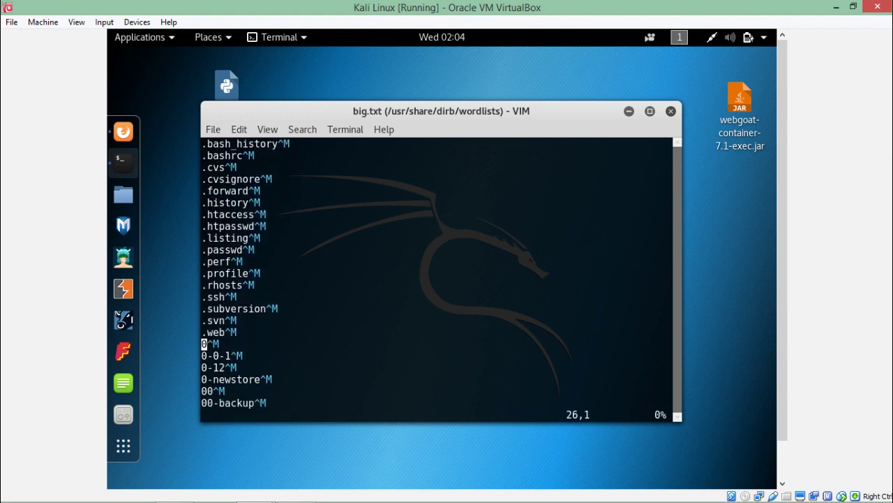
pyautogui.press('Down')
pyautogui.press('Down')
pyautogui.press('Down')
pyautogui.press('Down')
pyautogui.press('Down')
pyautogui.press('Down')
pyautogui.press('Down')
pyautogui.press('Down')
pyautogui.press('Down')
pyautogui.press('Down')
pyautogui.press('Down')
pyautogui.press('Down')
pyautogui.press('Down')
pyautogui.press('Down')
pyautogui.press('Down')
pyautogui.press('Down')
pyautogui.press('Down')
pyautogui.press('Down')
pyautogui.press('Down')
pyautogui.press('Down')
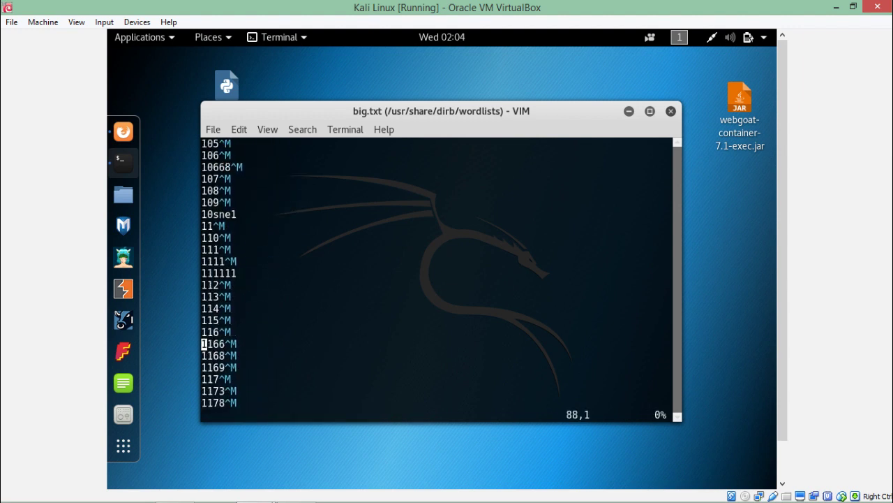
pyautogui.press('Down')
pyautogui.press('Down')
pyautogui.press('Down')
pyautogui.press('Down')
pyautogui.press('Down')
pyautogui.press('Down')
pyautogui.press('Down')
pyautogui.press('Down')
pyautogui.press('Down')
pyautogui.press('Down')
pyautogui.press('Down')
pyautogui.press('Down')
pyautogui.press('Down')
pyautogui.press('Down')
pyautogui.press('Down')
pyautogui.press('Down')
pyautogui.press('Down')
pyautogui.press('Down')
pyautogui.press('Down')
pyautogui.press('Down')
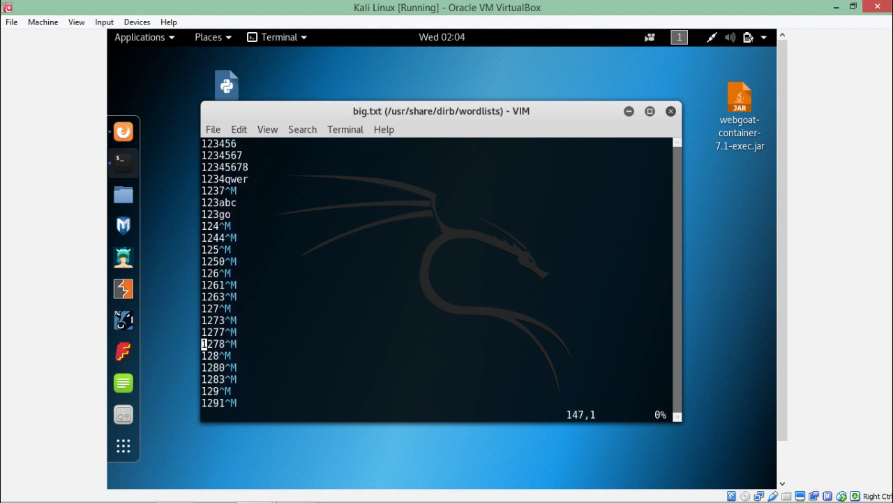
pyautogui.press('Down')
pyautogui.press('Down')
pyautogui.press('Down')
pyautogui.press('Down')
pyautogui.press('Down')
pyautogui.press('Down')
pyautogui.press('Down')
pyautogui.press('Down')
pyautogui.press('Down')
pyautogui.press('Down')
pyautogui.press('Down')
pyautogui.press('Down')
pyautogui.press('Down')
pyautogui.press('Down')
pyautogui.press('Down')
pyautogui.press('Down')
pyautogui.press('Down')
pyautogui.press('Down')
pyautogui.press('Down')
pyautogui.press('Down')
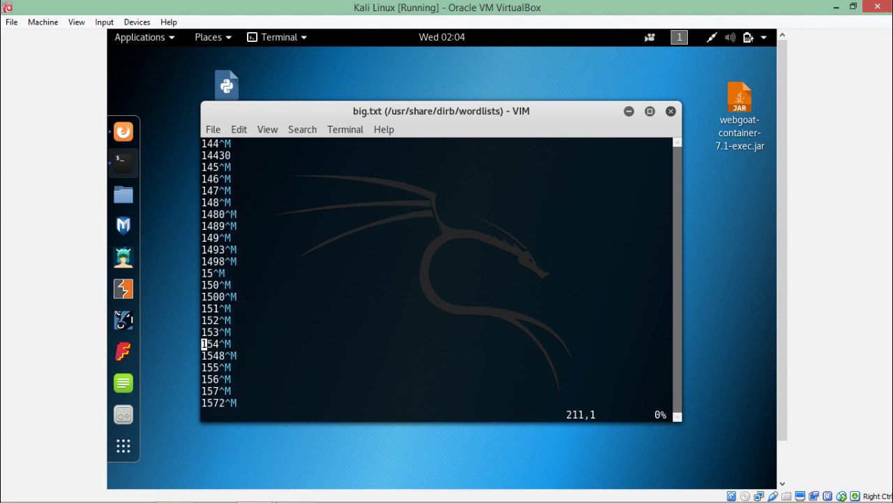
pyautogui.press('Down')
pyautogui.press('Down')
pyautogui.press('Down')
pyautogui.press('Down')
pyautogui.press('Down')
pyautogui.press('Down')
pyautogui.press('Down')
pyautogui.press('Down')
pyautogui.press('Down')
pyautogui.press('Down')
pyautogui.press('Down')
pyautogui.press('Down')
pyautogui.press('Down')
pyautogui.press('Down')
pyautogui.press('Down')
pyautogui.press('Down')
pyautogui.press('Down')
pyautogui.press('Down')
pyautogui.press('Down')
pyautogui.press('Down')
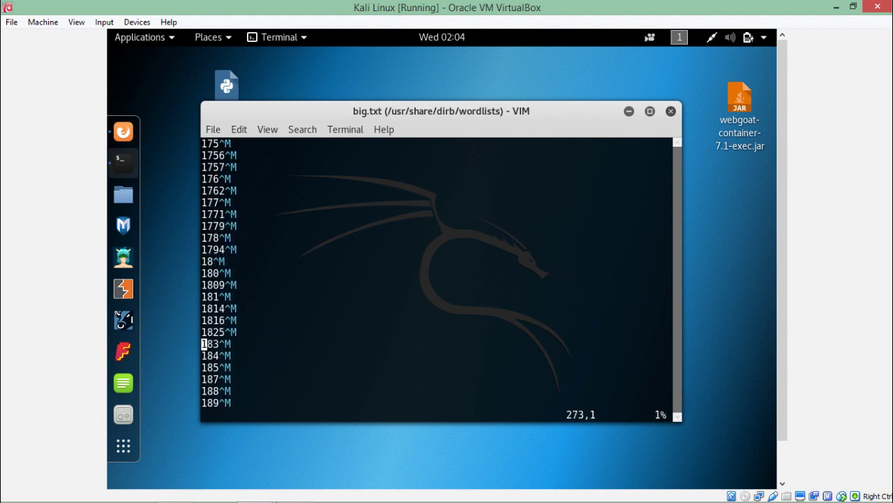
pyautogui.press('Down')
pyautogui.press('Down')
pyautogui.press('Down')
pyautogui.press('Down')
pyautogui.press('Down')
pyautogui.press('Down')
pyautogui.press('Down')
pyautogui.press('Down')
pyautogui.press('Down')
pyautogui.press('Down')
pyautogui.press('Down')
pyautogui.press('Down')
pyautogui.press('Down')
pyautogui.press('Down')
pyautogui.press('Down')
pyautogui.press('Down')
pyautogui.press('Down')
pyautogui.write('/')
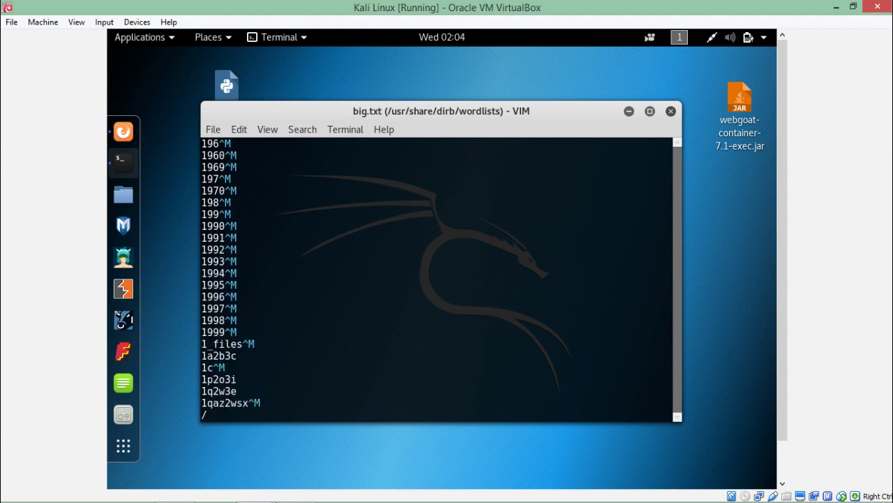
pyautogui.write('admin')
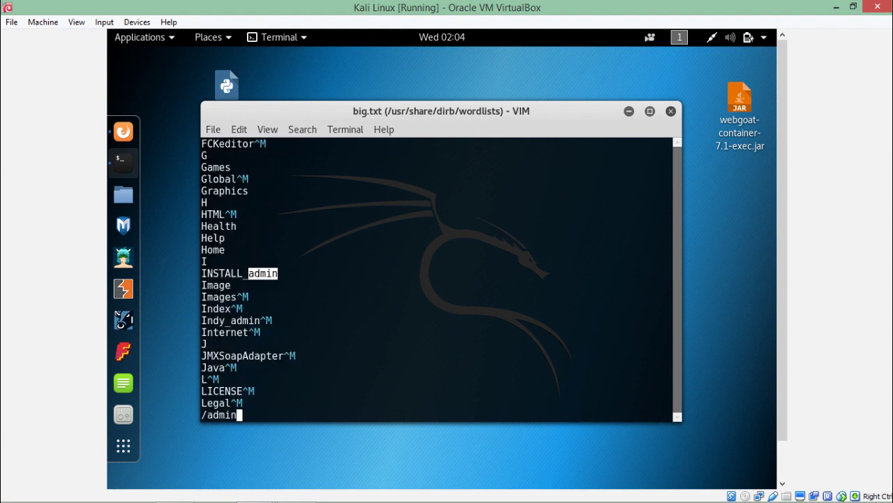